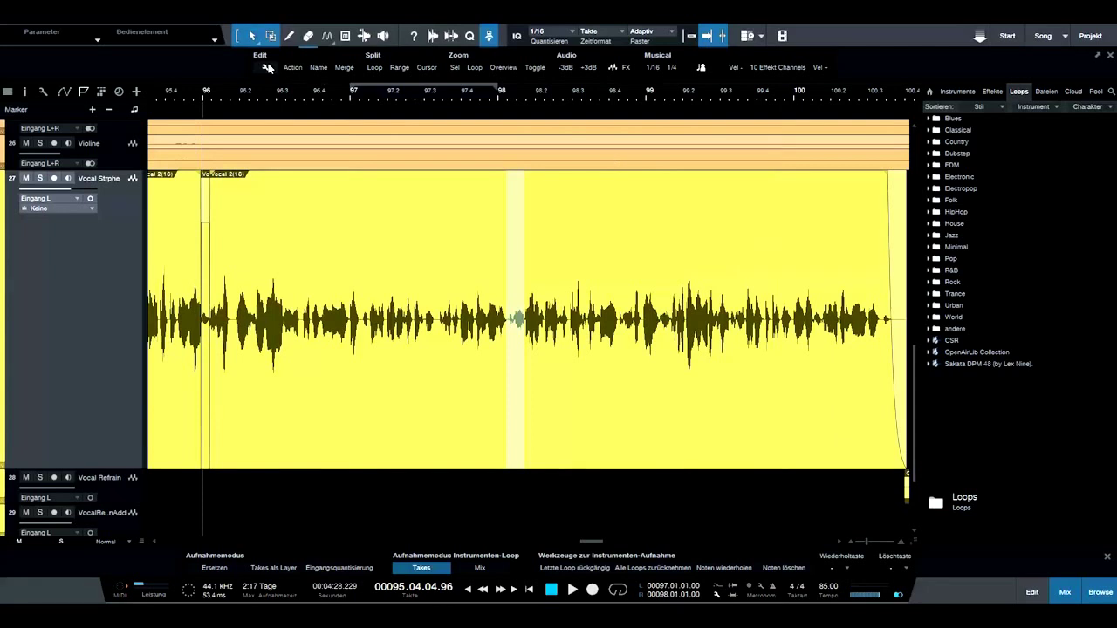
# Open the Atmer macro for editing, review its split, -7 relative volume and crossfade commands, and close it
pyautogui.click(288, 90)
pyautogui.click(268, 68)
pyautogui.click(287, 91)
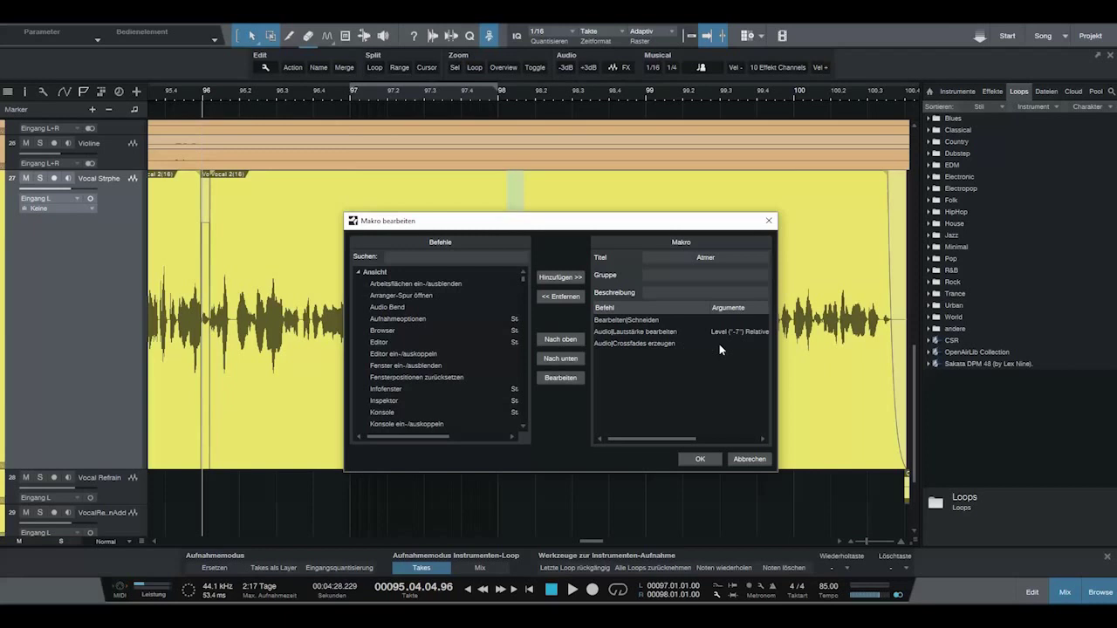
pyautogui.click(706, 464)
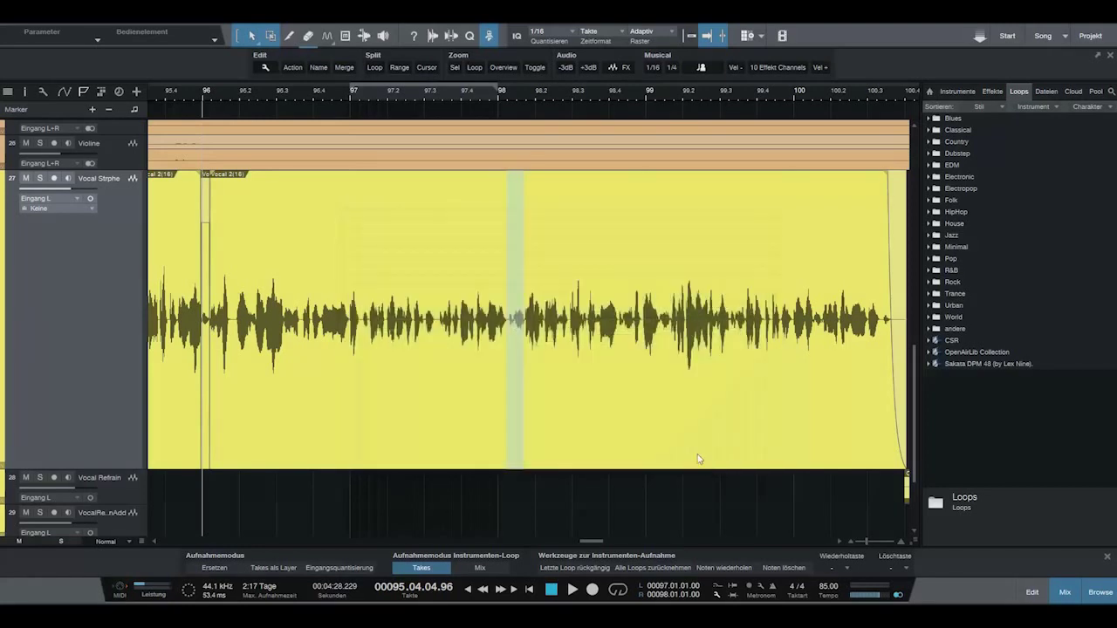
# Play the full mix from just before bar 96 into bar 100 and stop playback
pyautogui.click(462, 266)
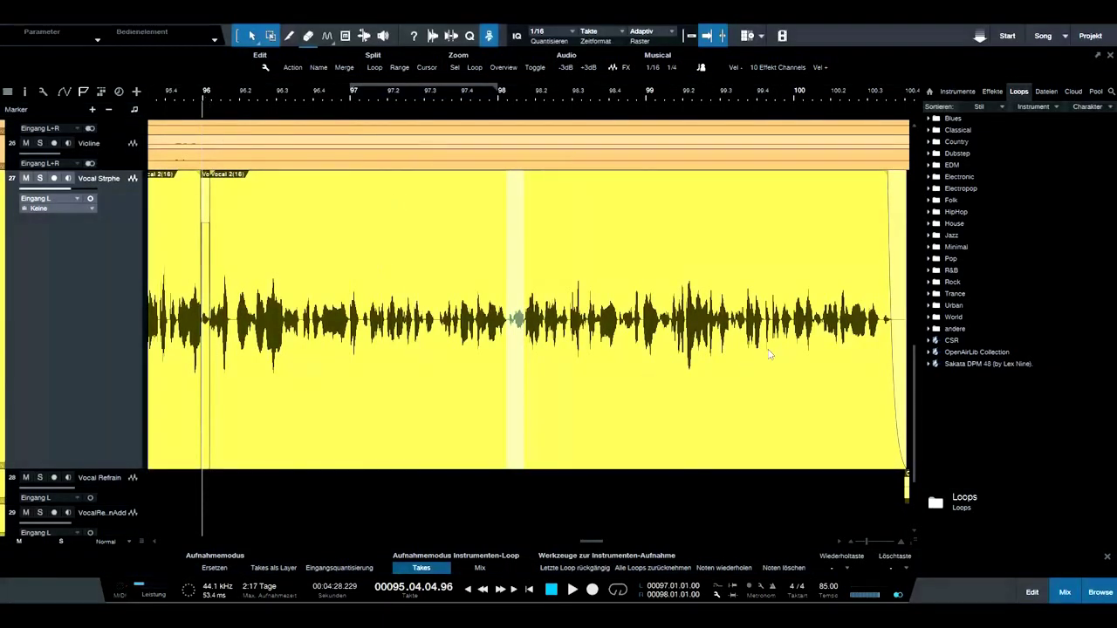
pyautogui.press('space')
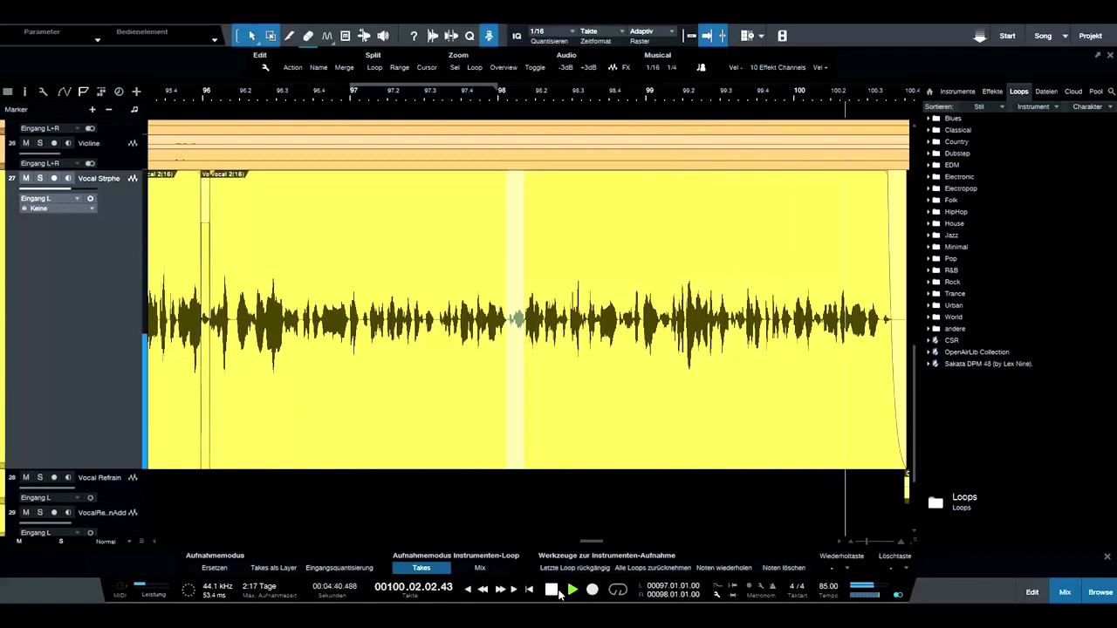
pyautogui.click(557, 590)
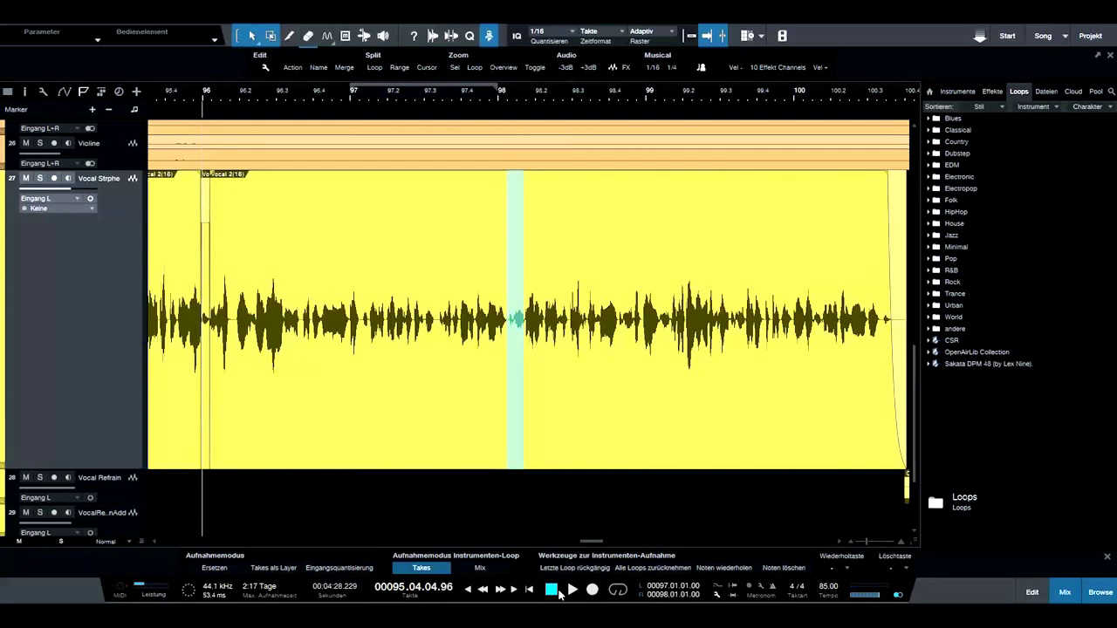
# Solo the Vocal Strphe track and listen to it from bar 96 for audible breaths
pyautogui.click(37, 178)
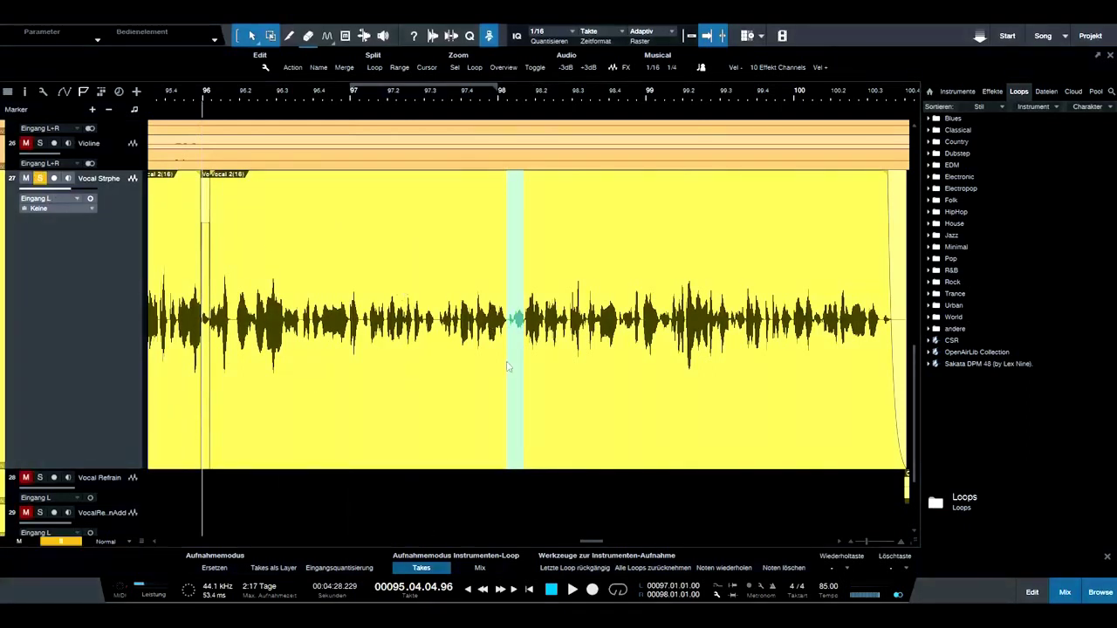
pyautogui.click(539, 262)
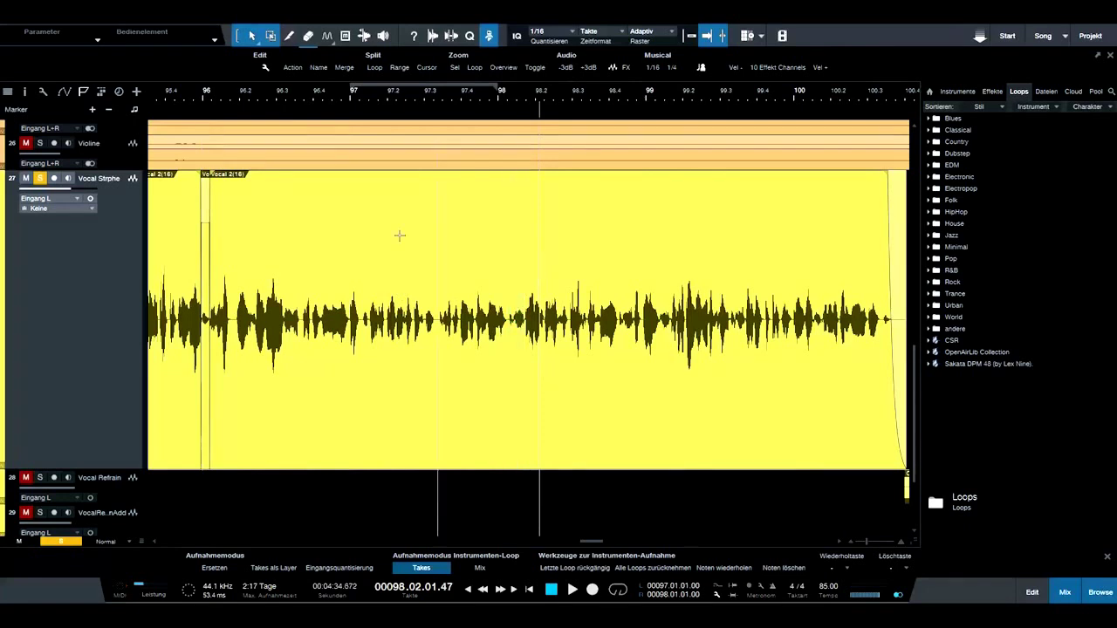
pyautogui.click(204, 101)
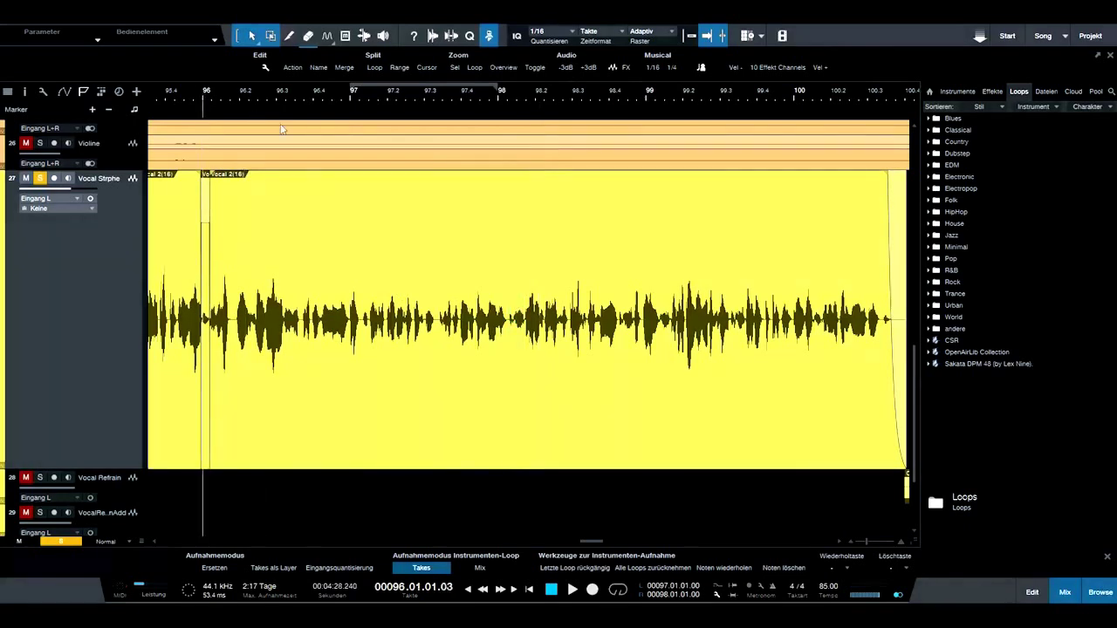
pyautogui.press('space')
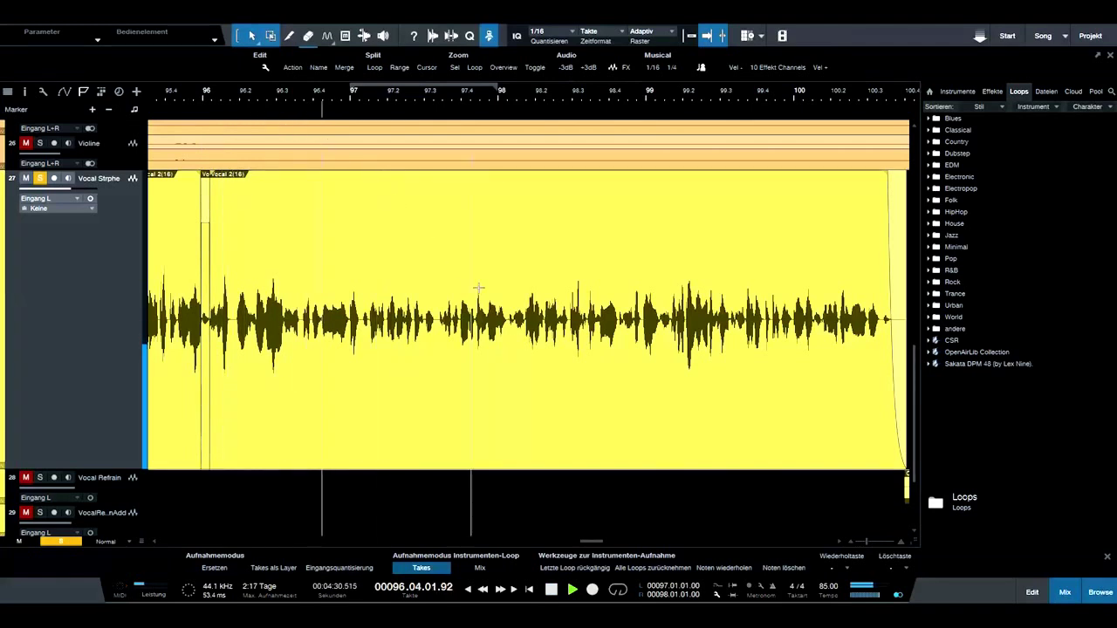
pyautogui.press('e')
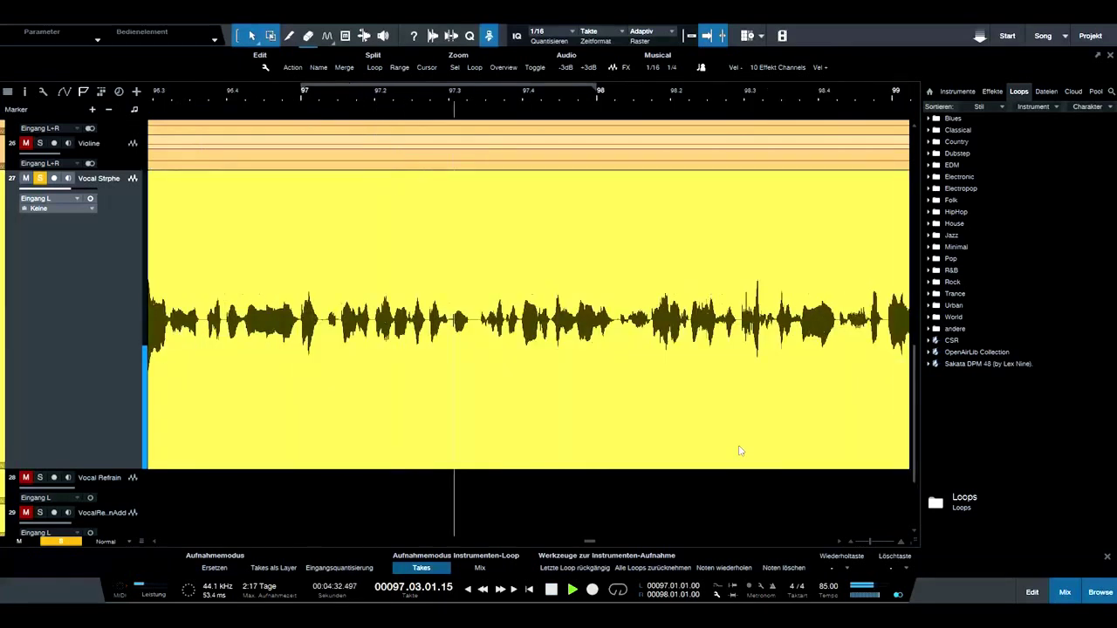
pyautogui.press('space')
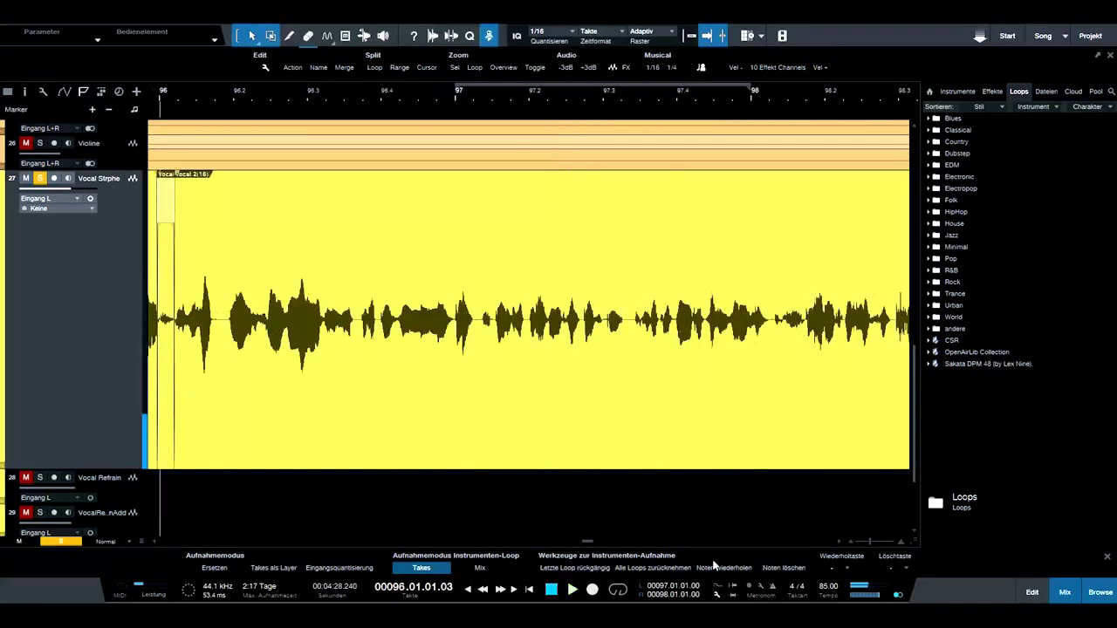
# Locate the breath just after bar 98 on Vocal Strphe, select its range, and lower it with the Atmer macro
pyautogui.click(763, 95)
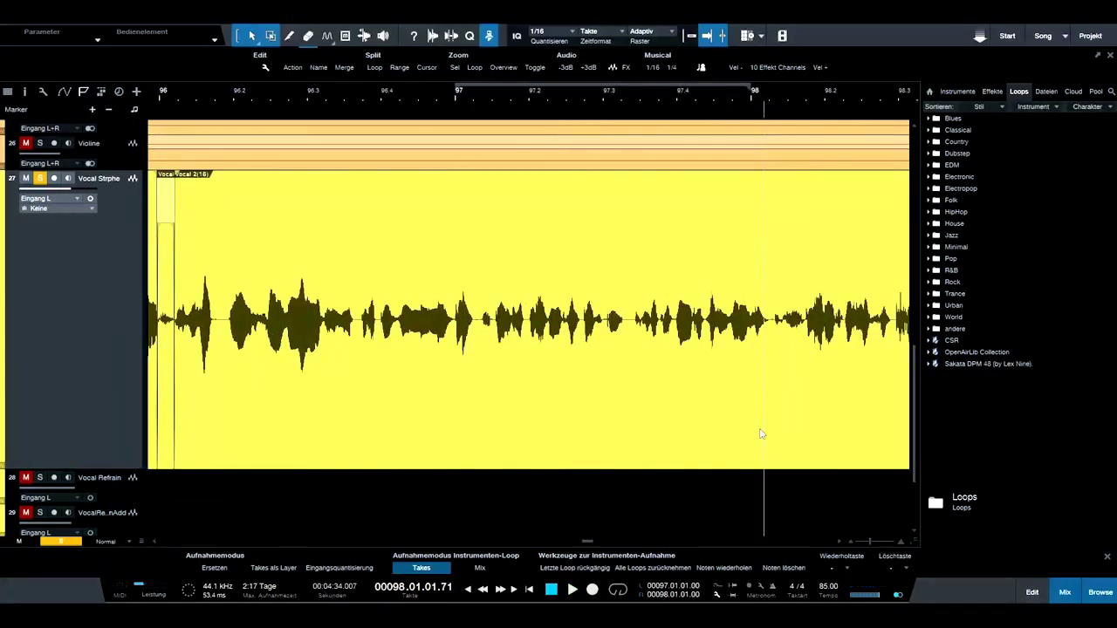
pyautogui.press('space')
pyautogui.press('space')
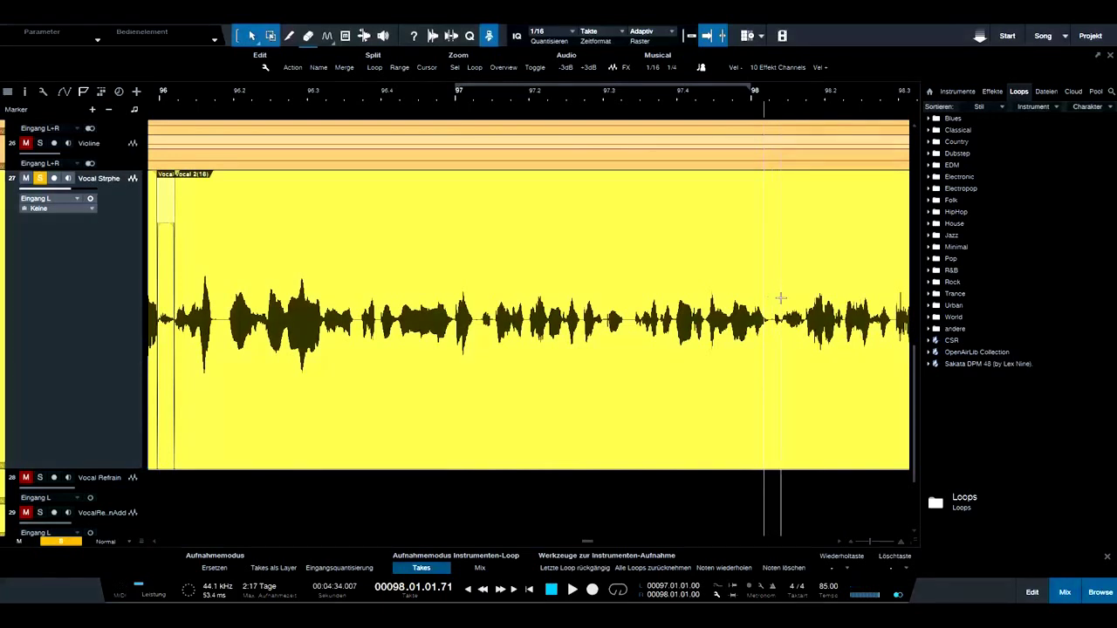
pyautogui.moveTo(779, 299); pyautogui.dragTo(803, 301)
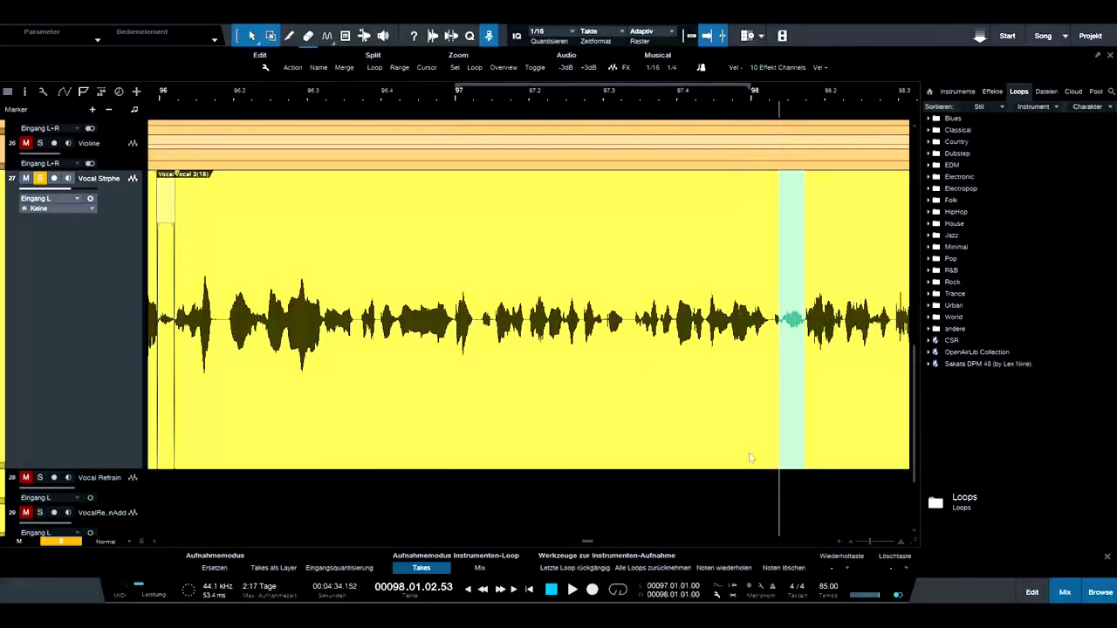
pyautogui.hotkey('alt', 'x')
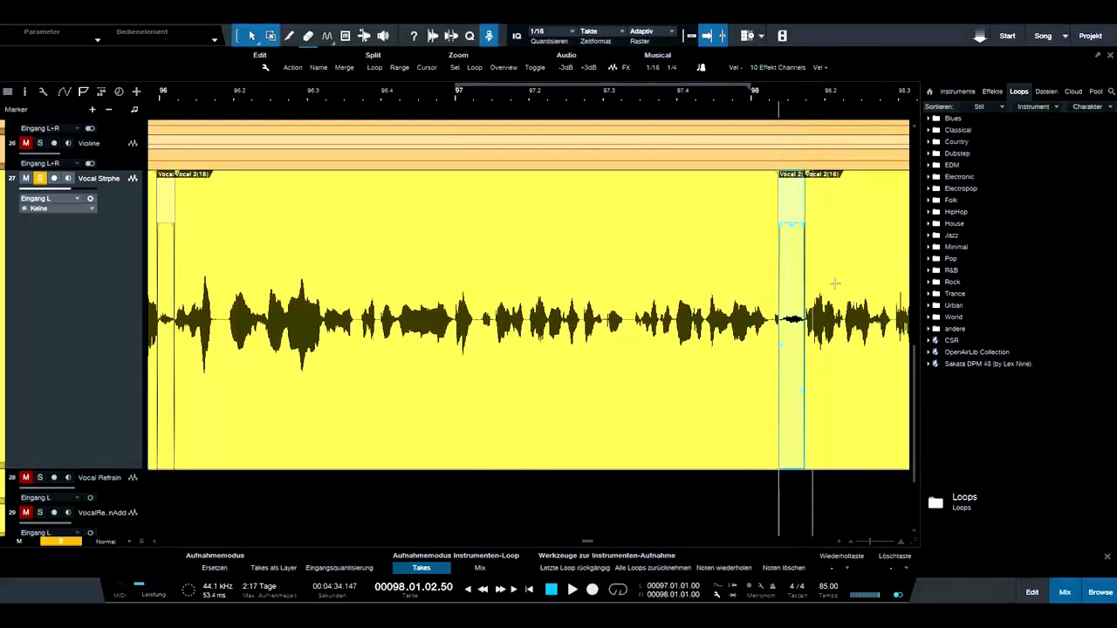
# Play from shortly before bar 98 and compare the breath at its original and lowered level, then clear the event selection
pyautogui.hscroll(5, 745, 540)
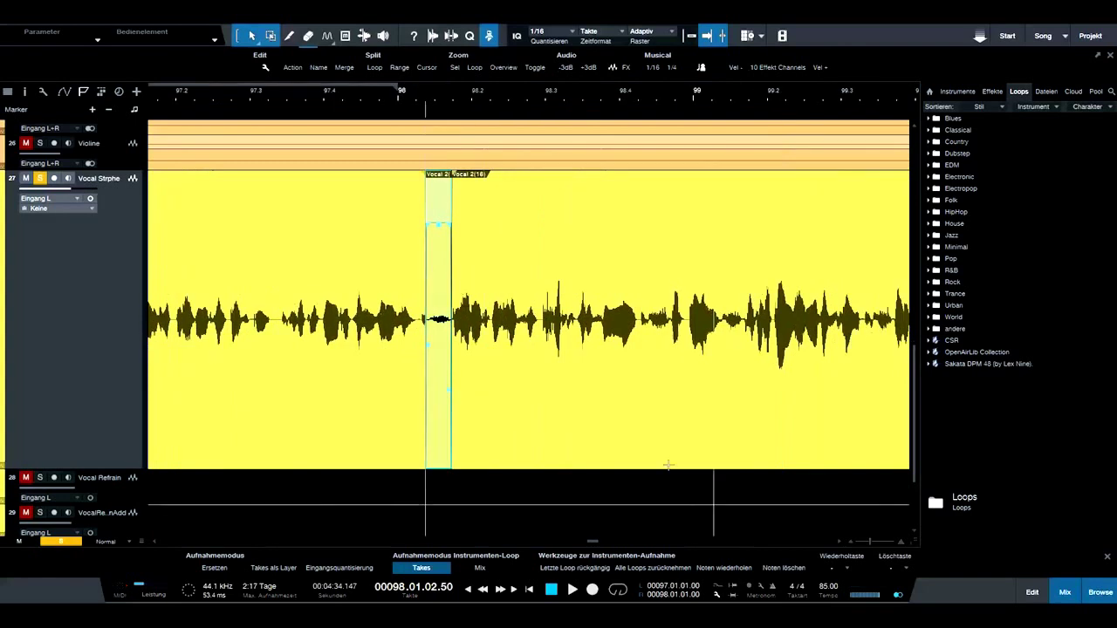
pyautogui.click(327, 96)
pyautogui.press('space')
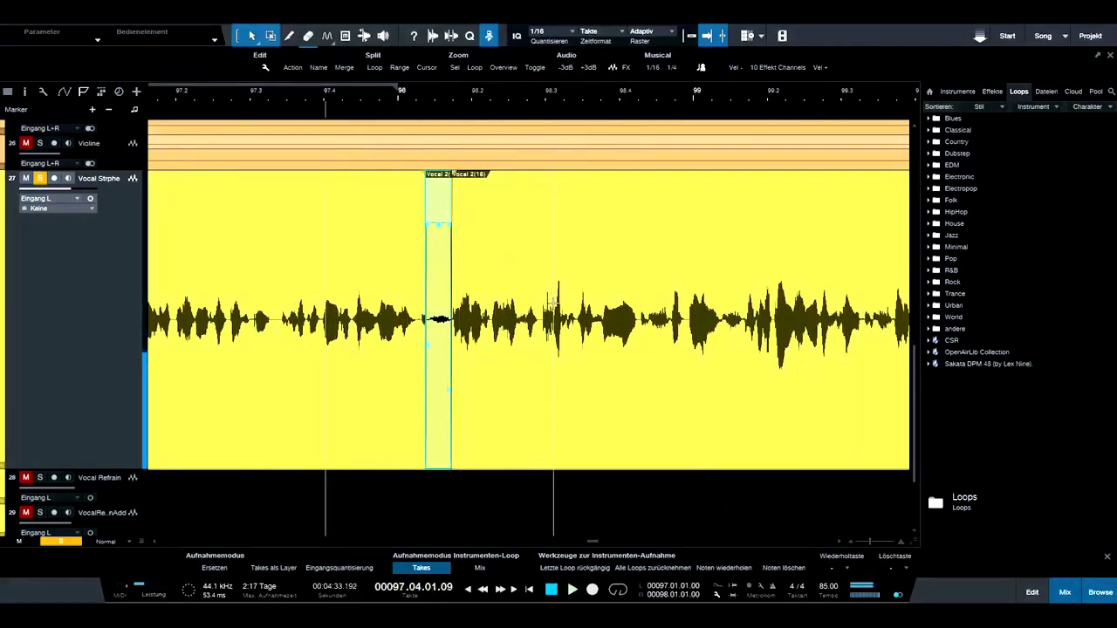
pyautogui.press('space')
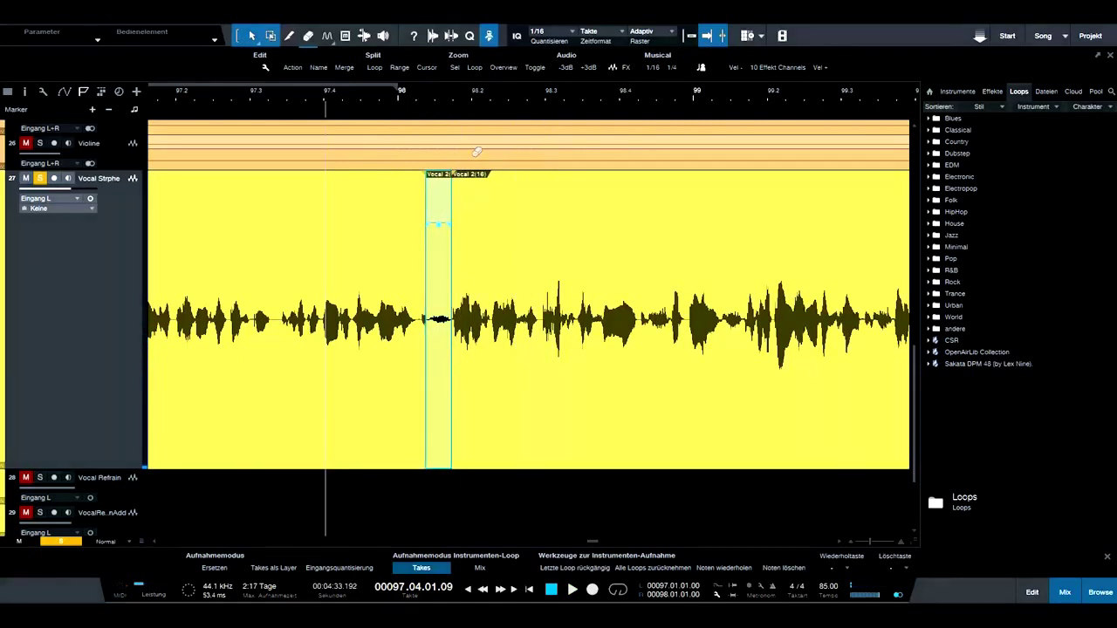
pyautogui.press('space')
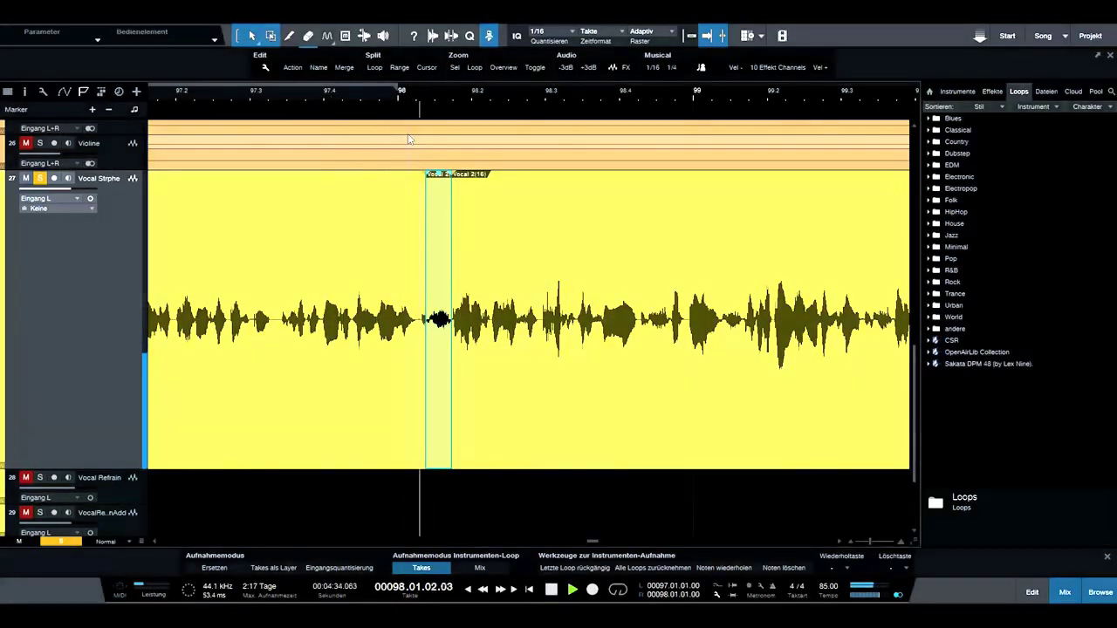
pyautogui.press('space')
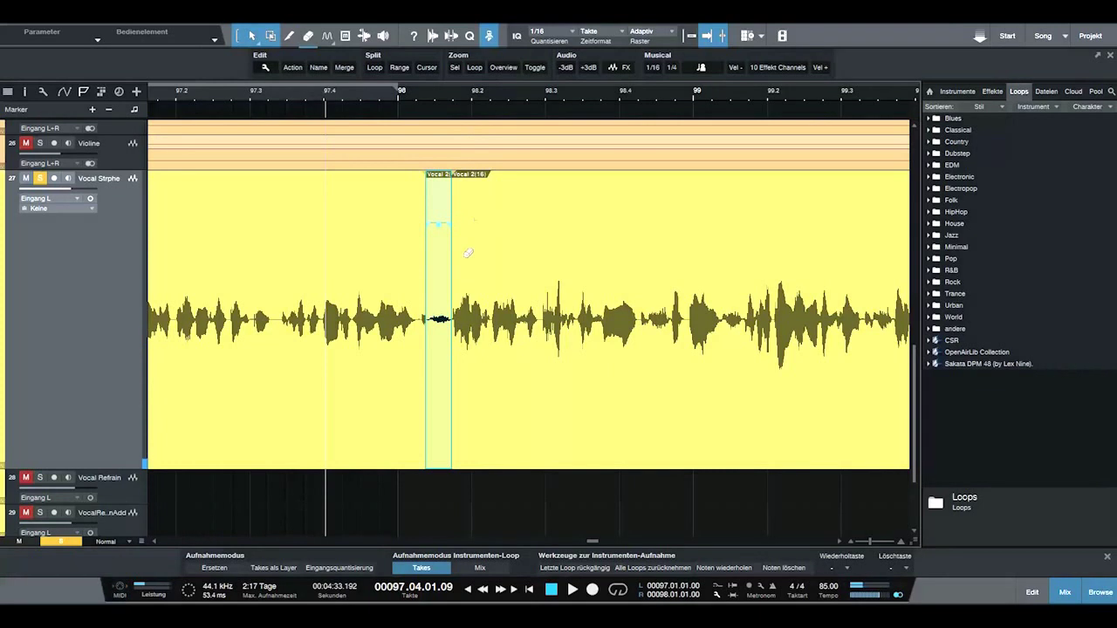
pyautogui.click(406, 435)
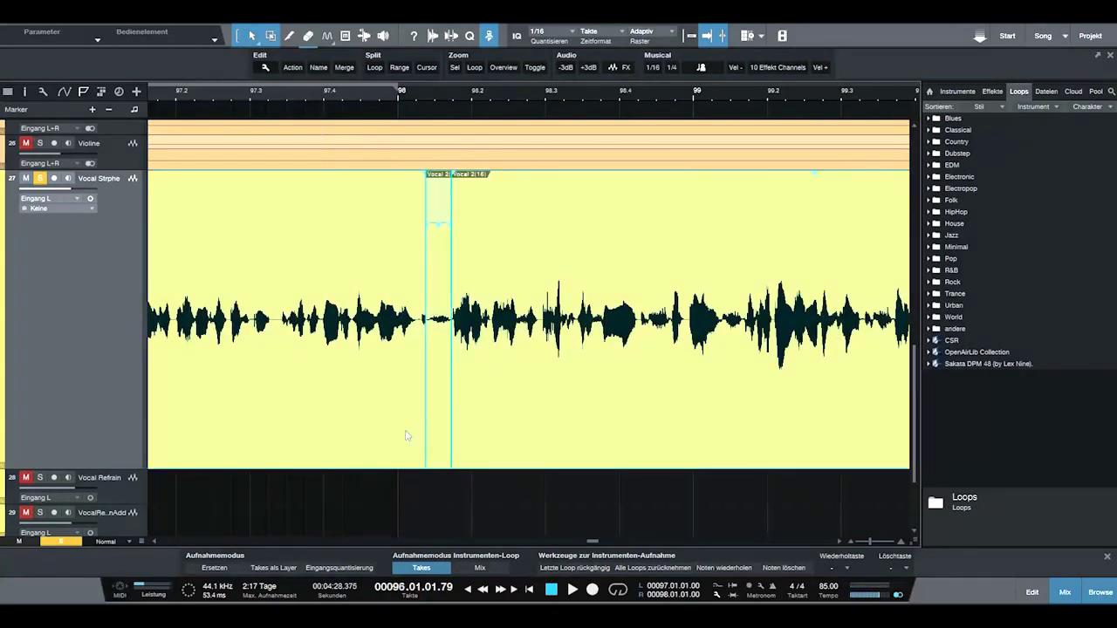
pyautogui.click(549, 503)
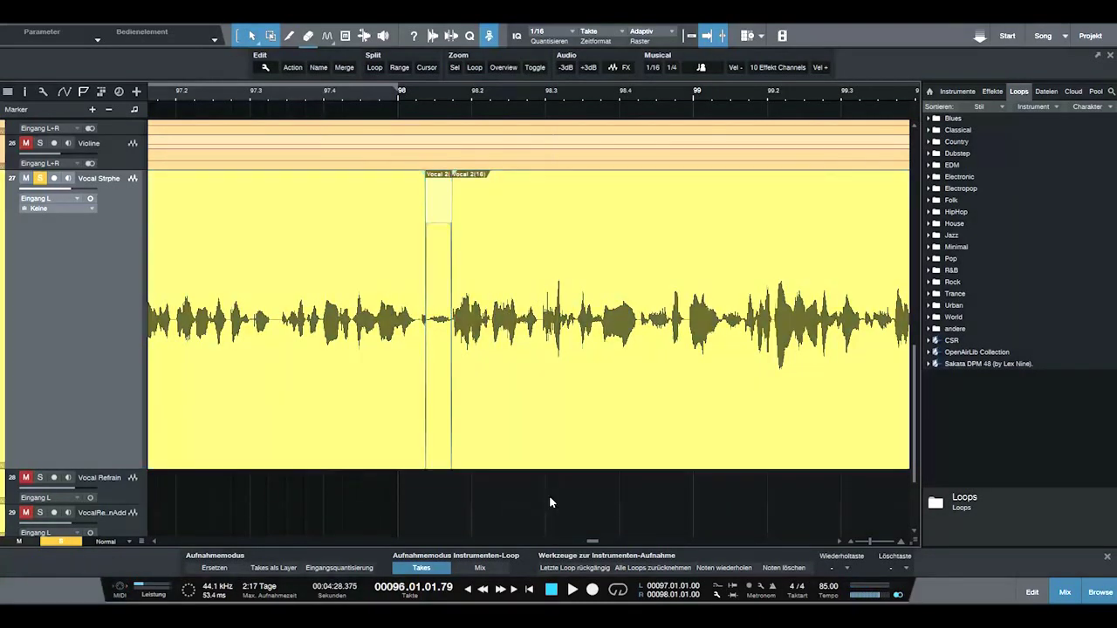
# Listen on from just after bar 98, select the breath shortly before bar 99, and lower it with the Atmer macro
pyautogui.click(427, 100)
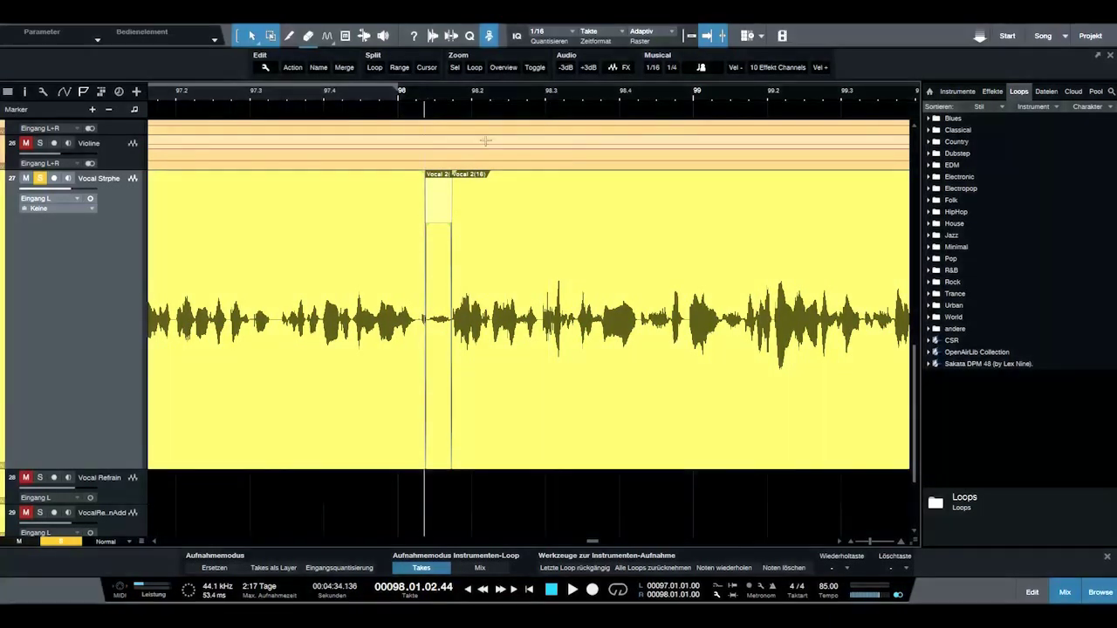
pyautogui.press('space')
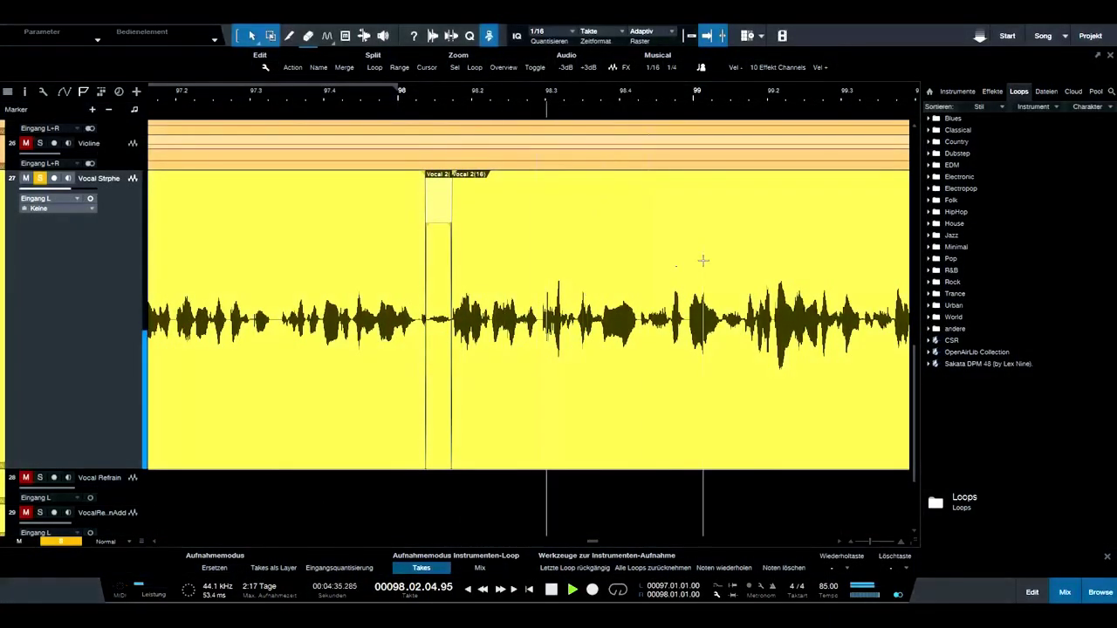
pyautogui.press('space')
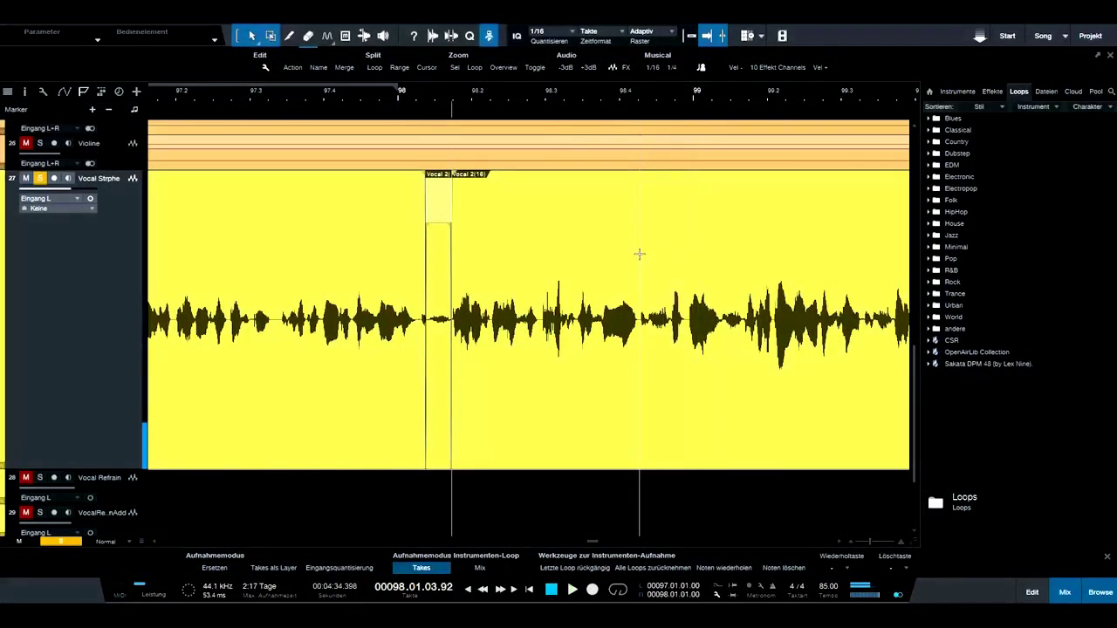
pyautogui.moveTo(639, 254); pyautogui.dragTo(671, 260)
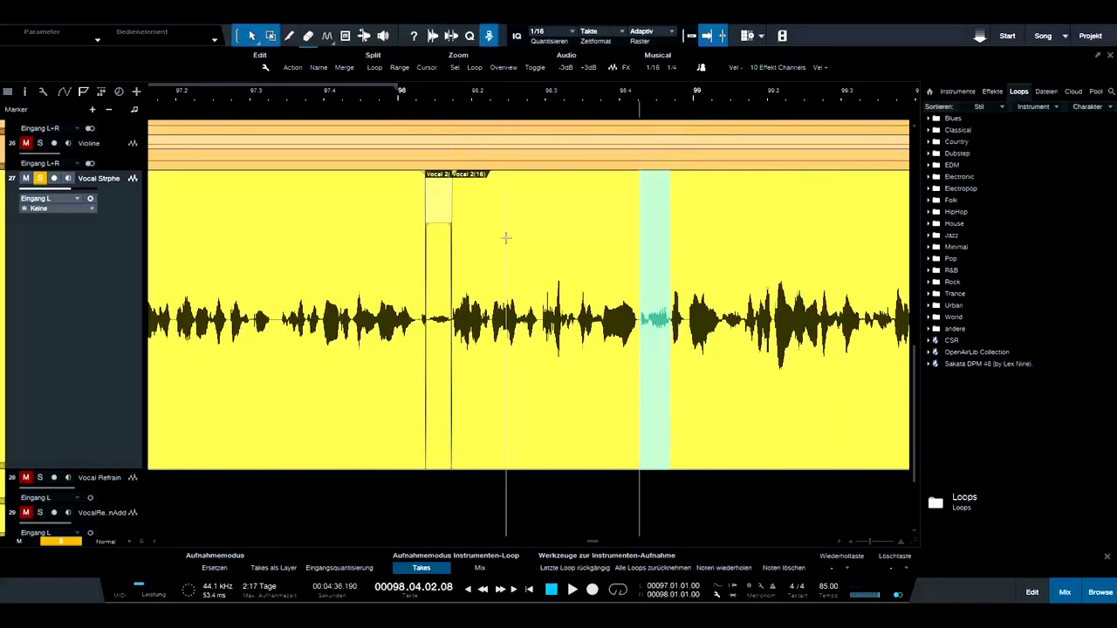
pyautogui.hotkey('ctrl', 'alt', 'x')
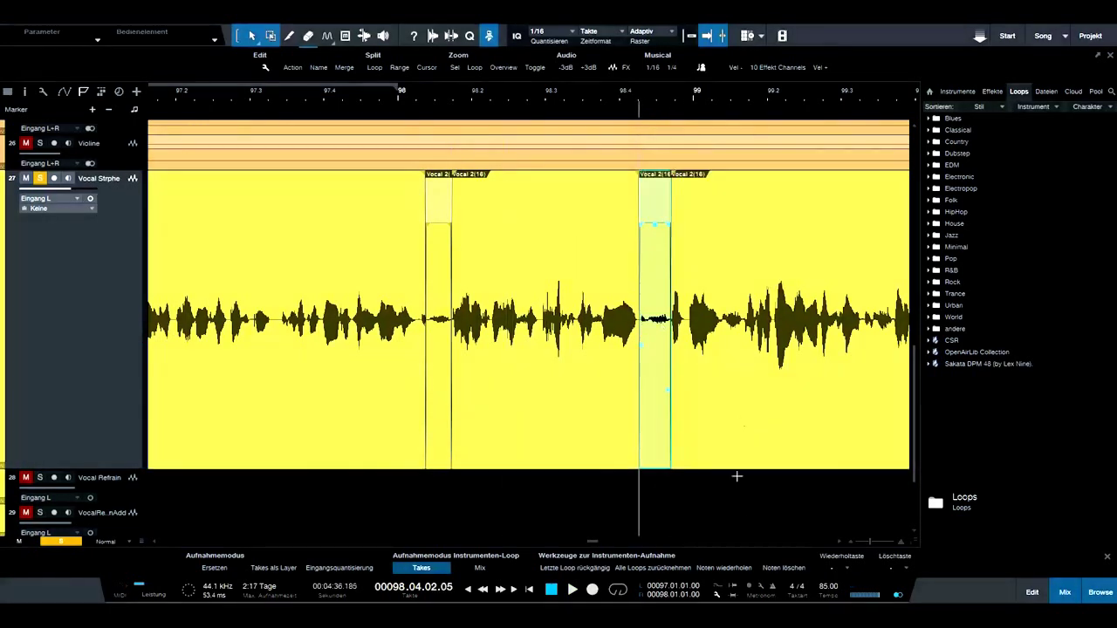
# Find the breath just after bar 99 by playing the vocal, select its range, and lower it with the Atmer macro
pyautogui.hscroll(3, 746, 547)
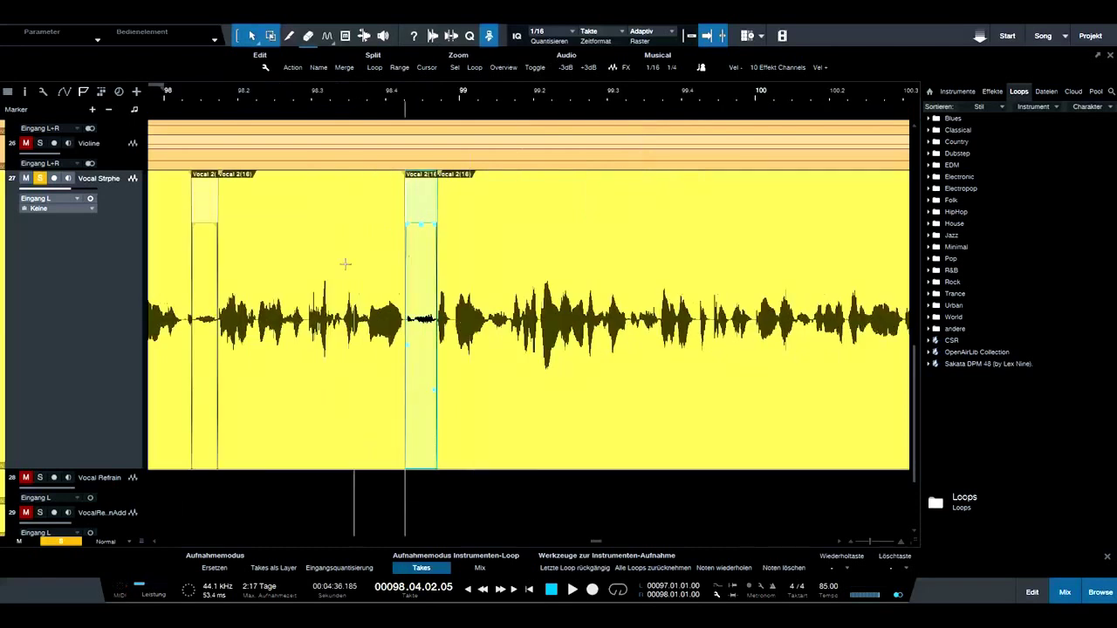
pyautogui.hscroll(2, 674, 541)
pyautogui.press('space')
pyautogui.press('space')
pyautogui.moveTo(369, 300); pyautogui.dragTo(393, 298)
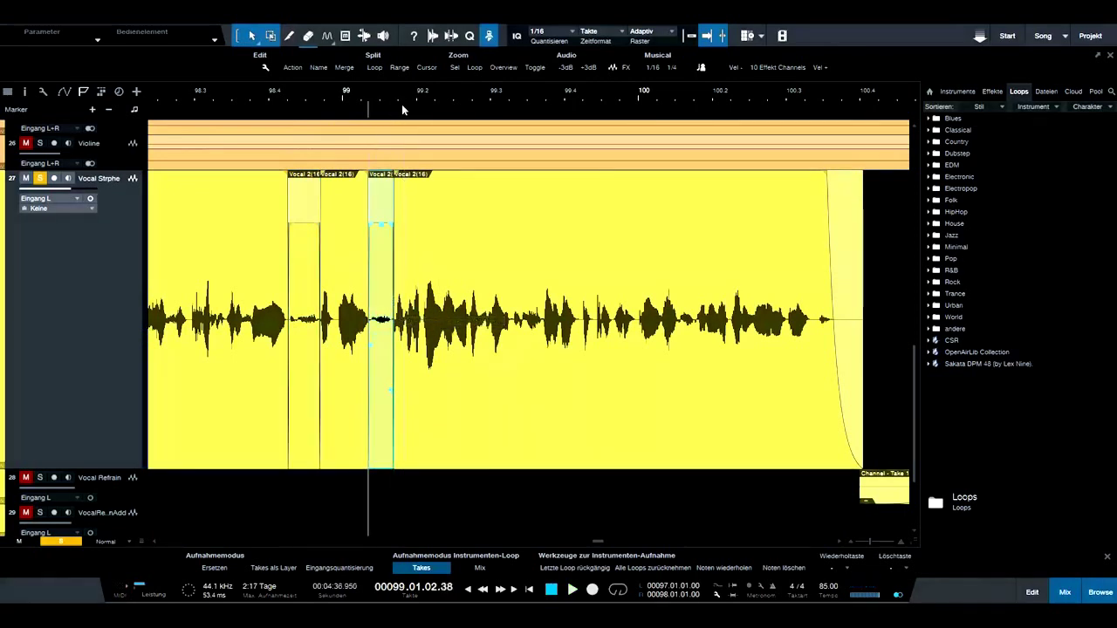
# Play on through bar 99, select the breath in beat 3, and lower it with the Atmer macro
pyautogui.press('space')
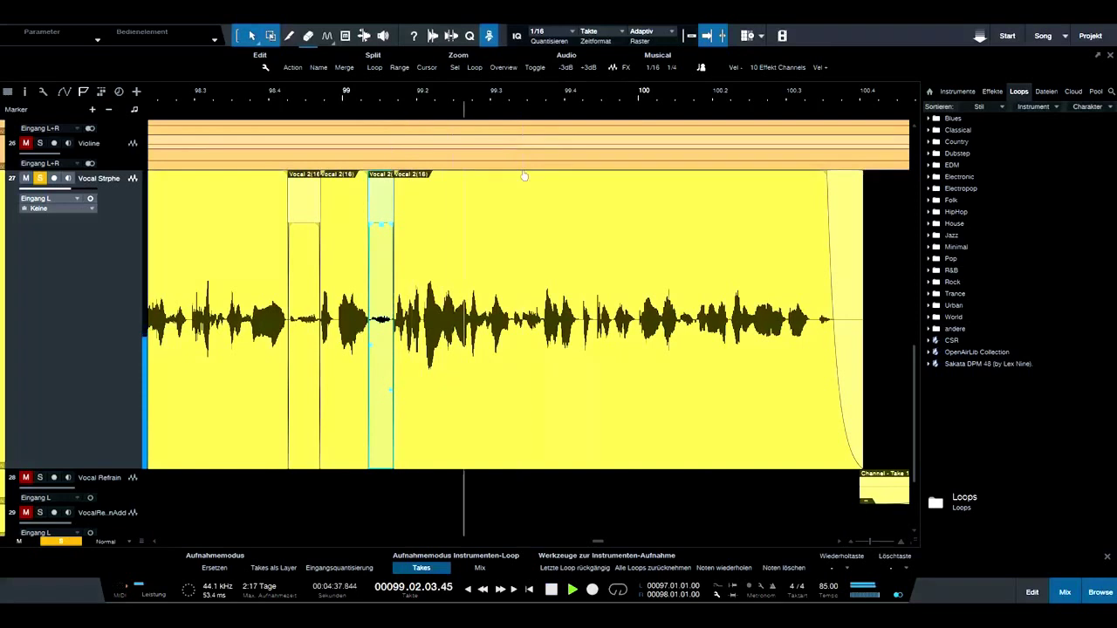
pyautogui.press('space')
pyautogui.moveTo(511, 299); pyautogui.dragTo(541, 303)
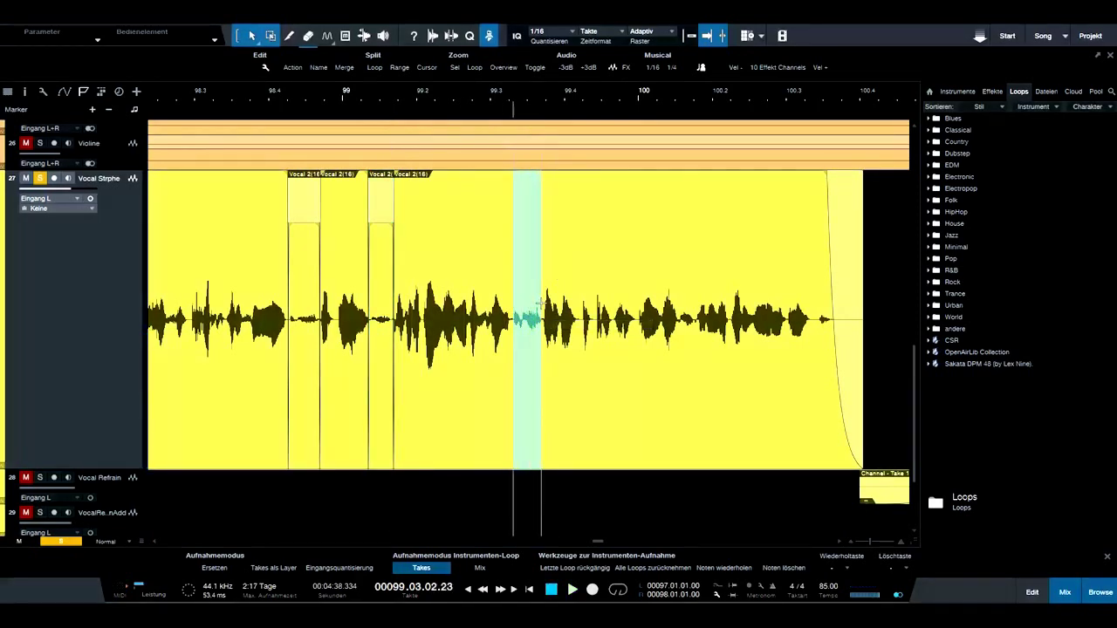
pyautogui.hotkey('ctrl', 'Up')
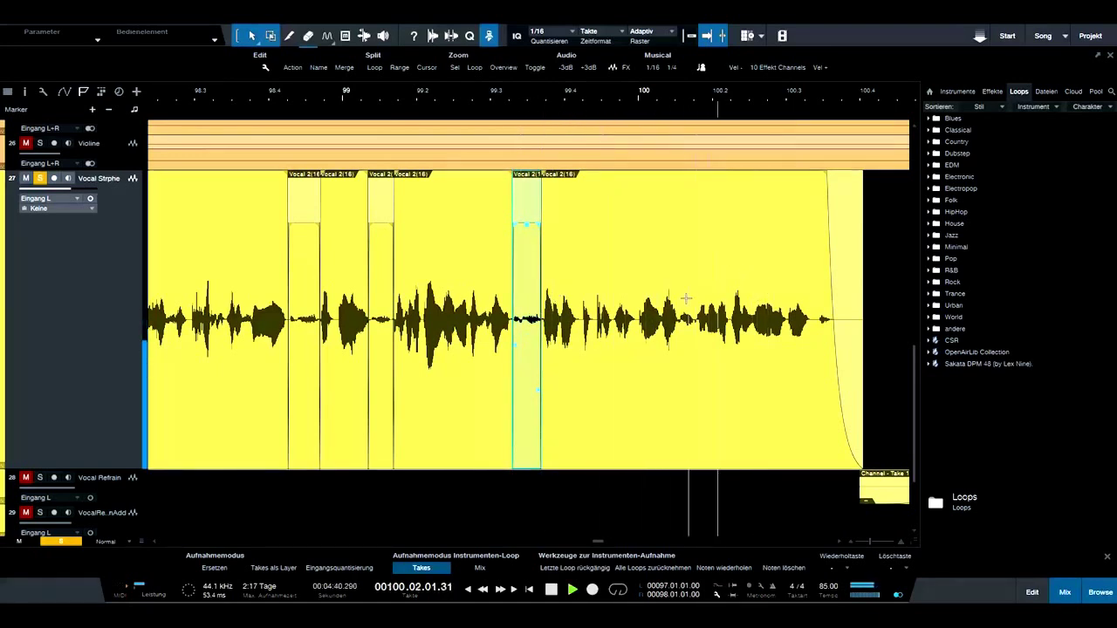
# Stop playback, select the short breath just after bar 100, and lower it with the Atmer macro
pyautogui.press('space')
pyautogui.moveTo(679, 301); pyautogui.dragTo(693, 302)
pyautogui.hotkey('ctrl', 'Up')
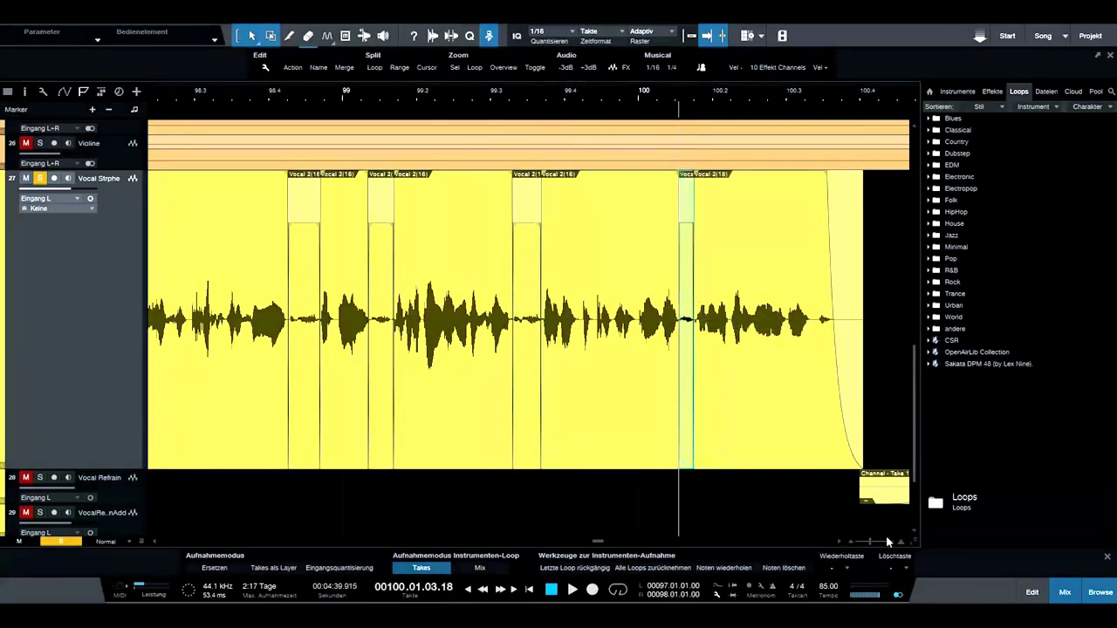
# Turn off the Vocal Strphe solo and play the full mix from about bar 97 to check the lowered breaths
pyautogui.scroll(-2, 881, 540)
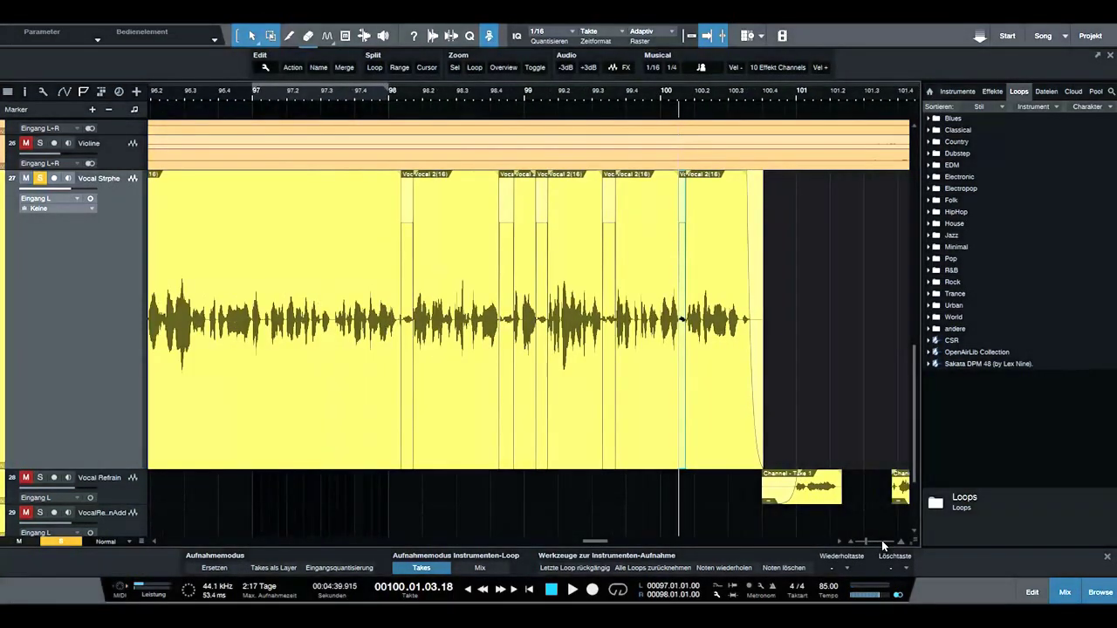
pyautogui.scroll(-2, 881, 540)
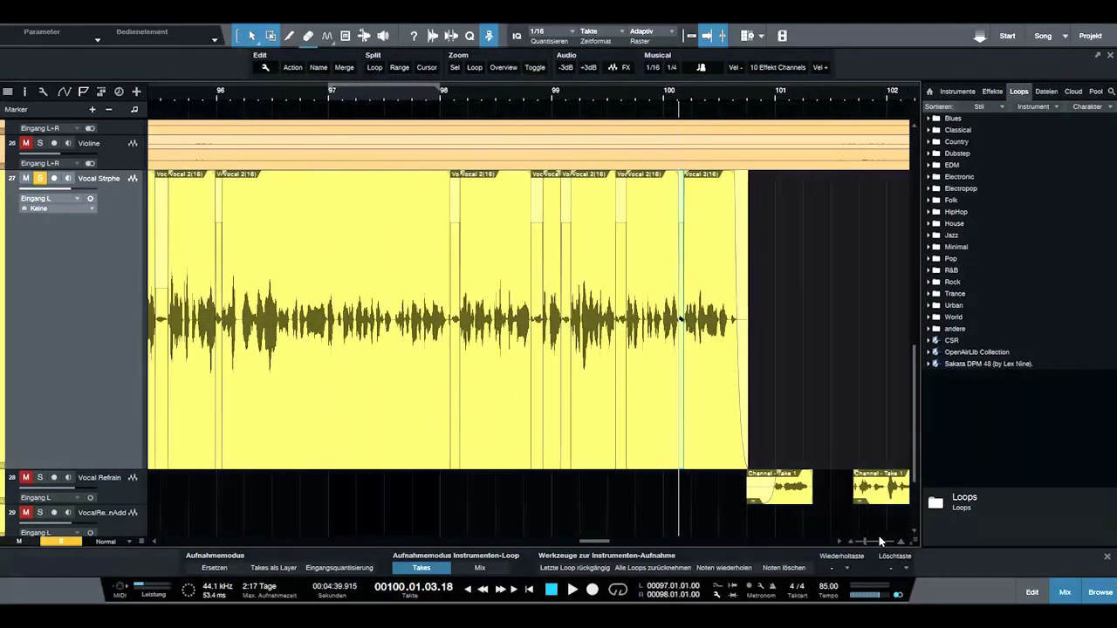
pyautogui.click(341, 94)
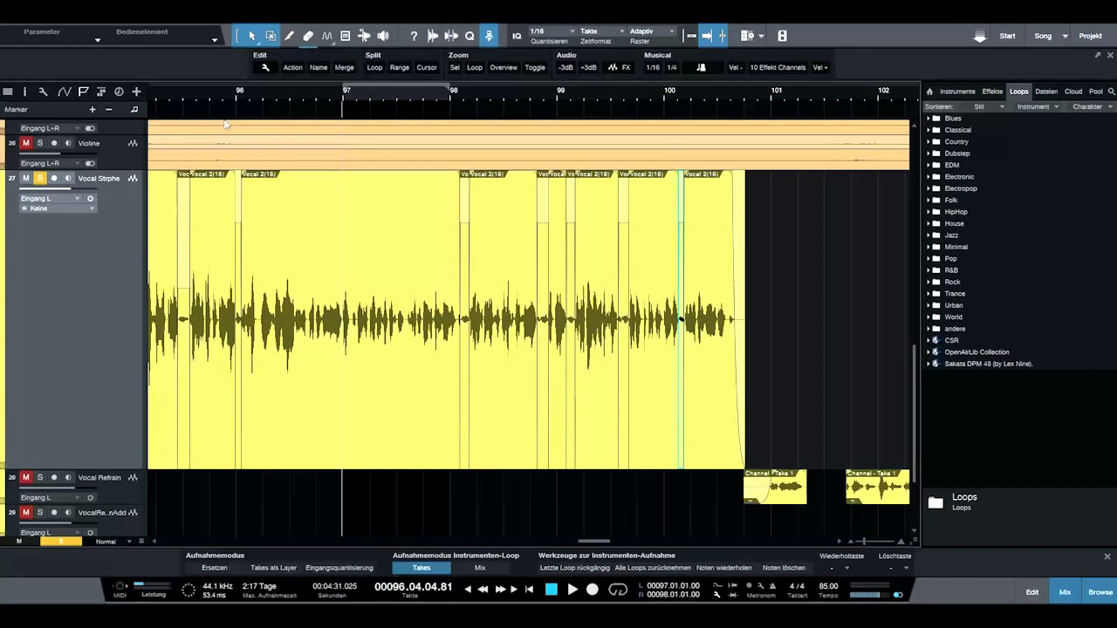
pyautogui.hotkey('shift', 's')
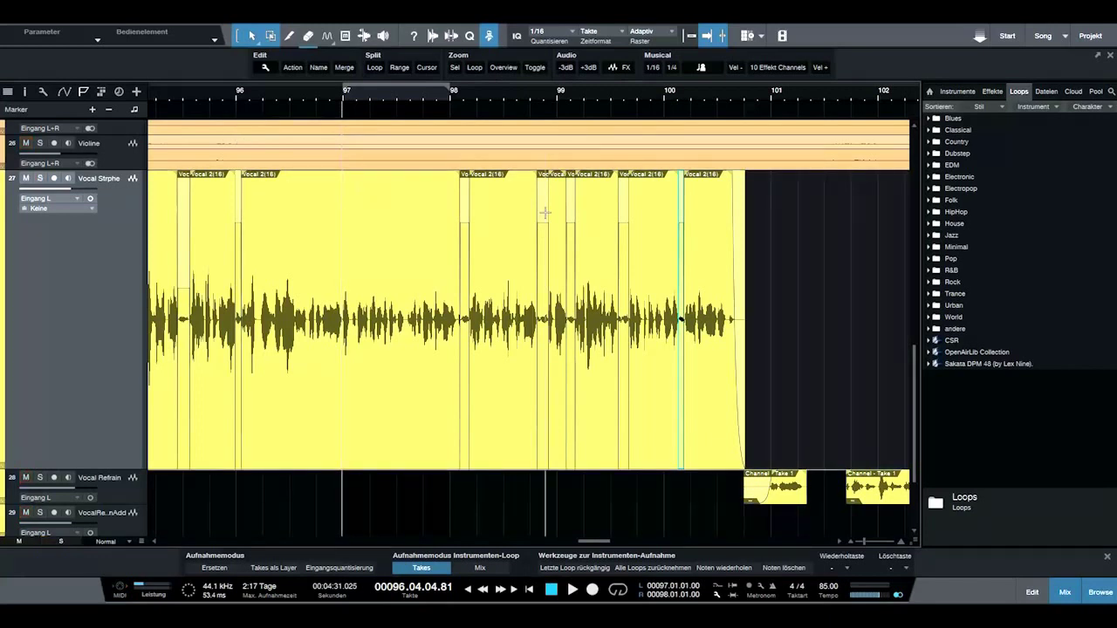
pyautogui.press('space')
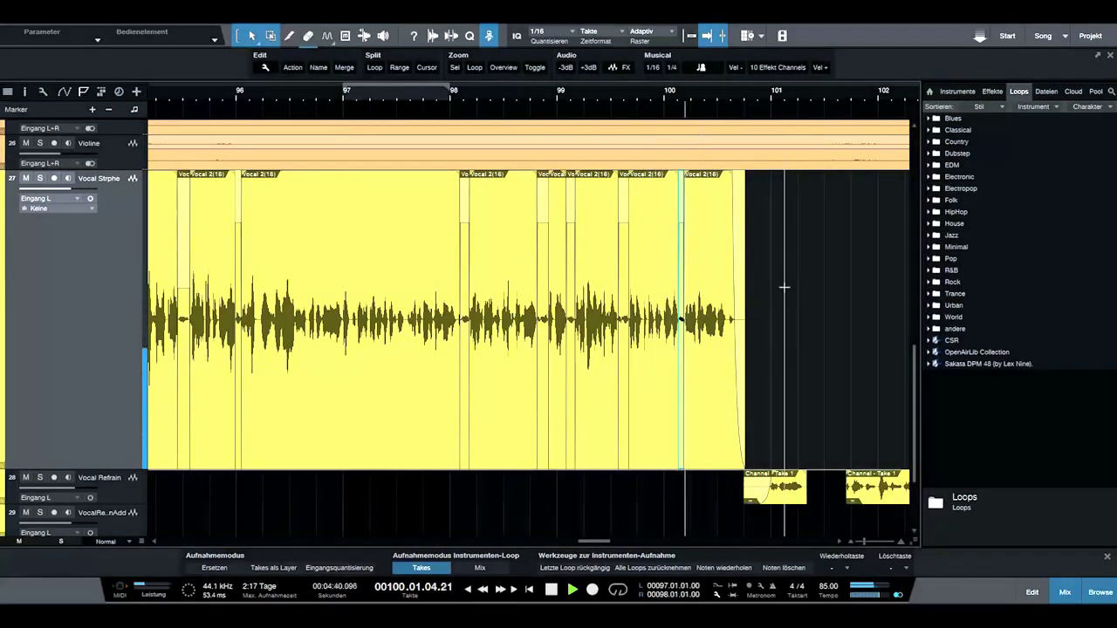
pyautogui.press('space')
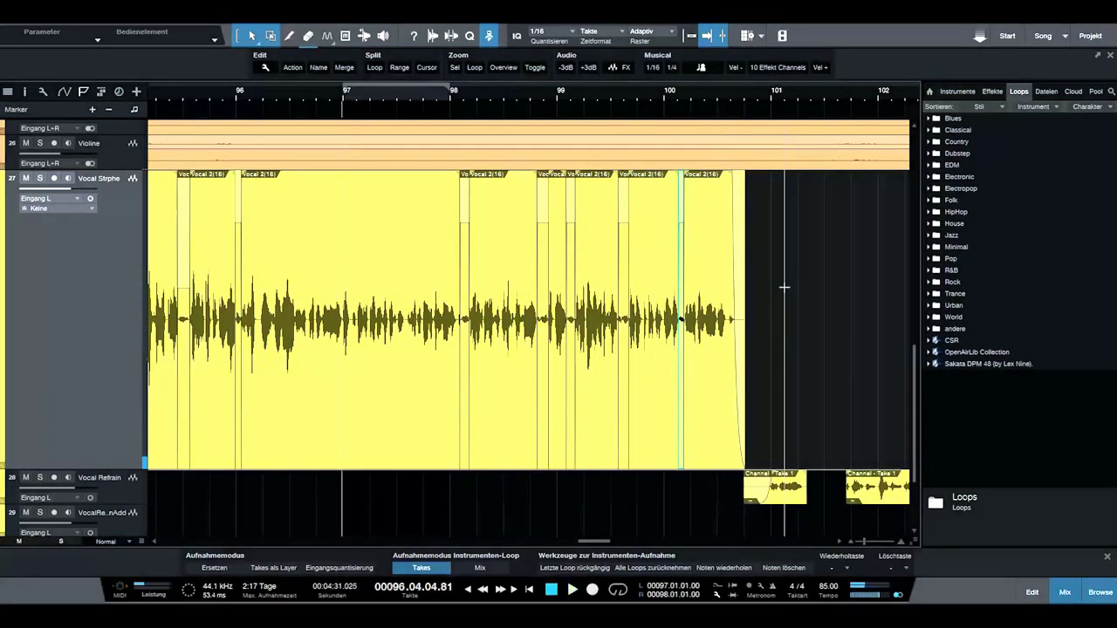